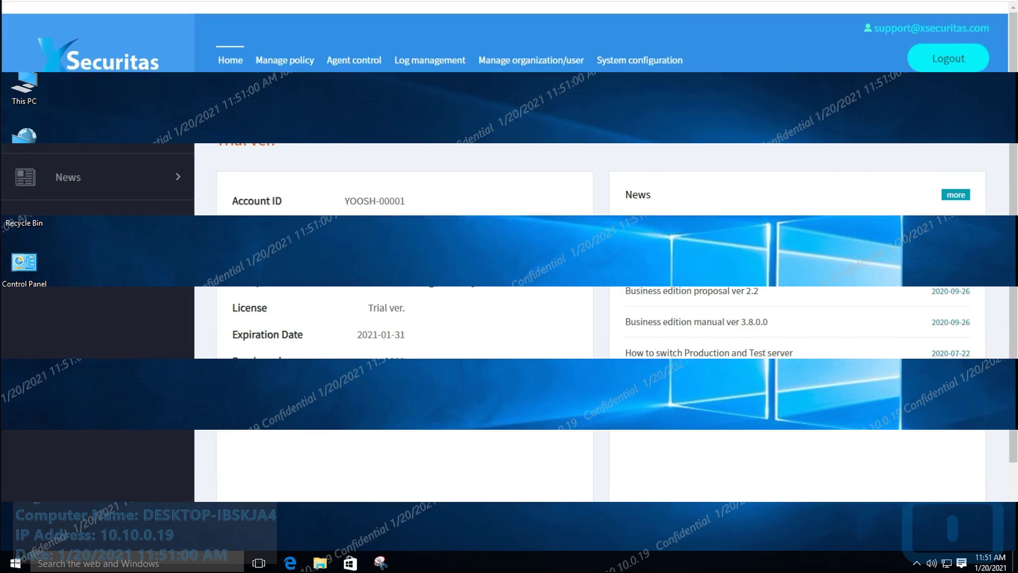
# Step: Open the Built-in policy (example) from the screen watermark policy list for editing
pyautogui.click(284, 61)
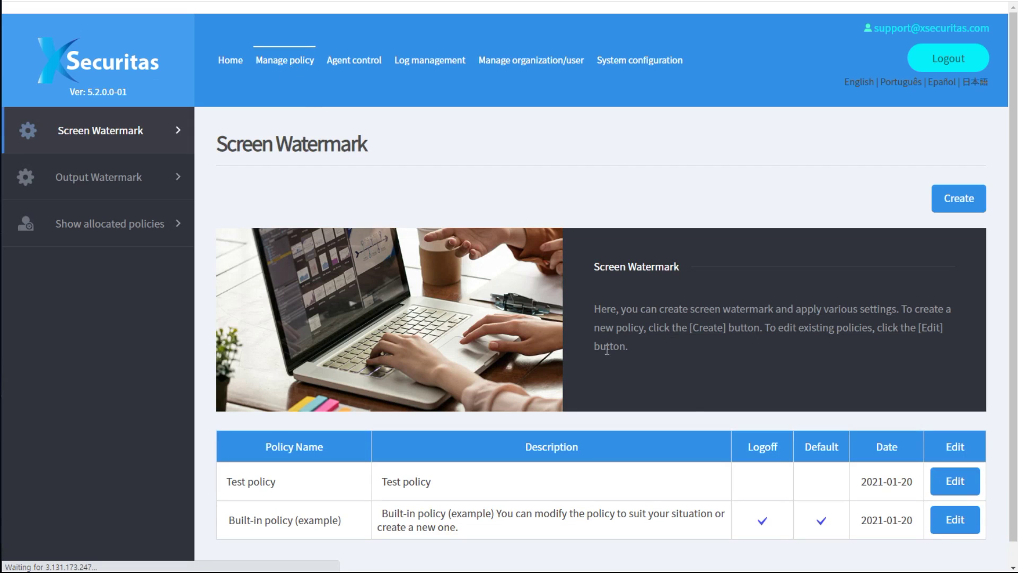
pyautogui.click(956, 520)
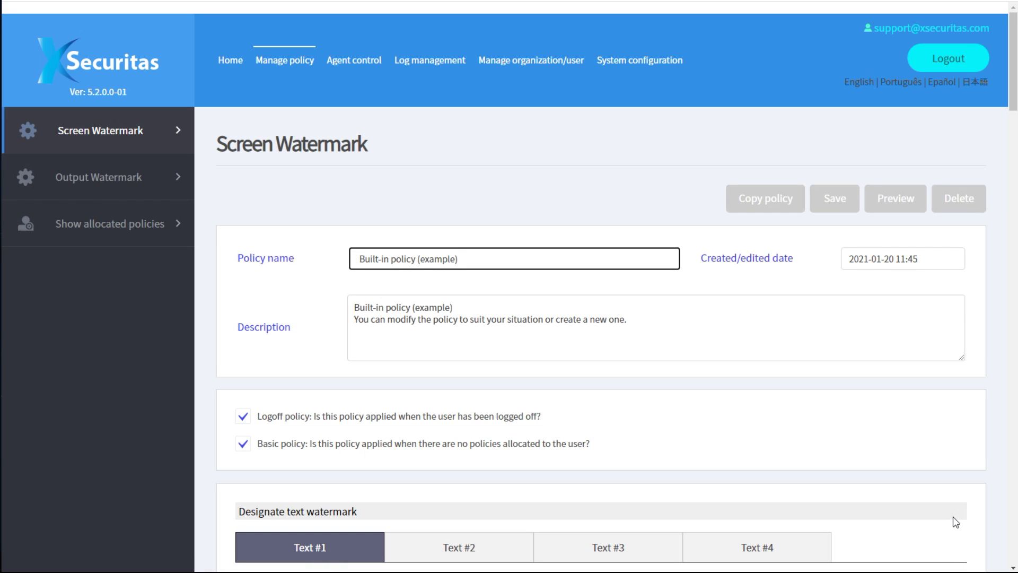
pyautogui.scroll(-2, 955, 520)
pyautogui.scroll(-2, 955, 520)
pyautogui.scroll(-2, 955, 520)
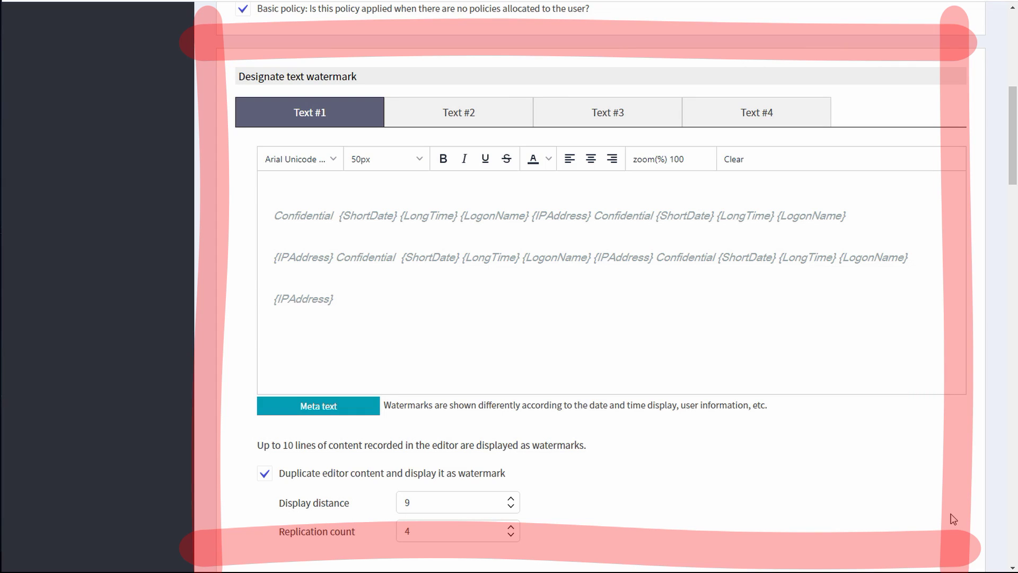
pyautogui.scroll(-2, 952, 519)
pyautogui.scroll(-3, 953, 519)
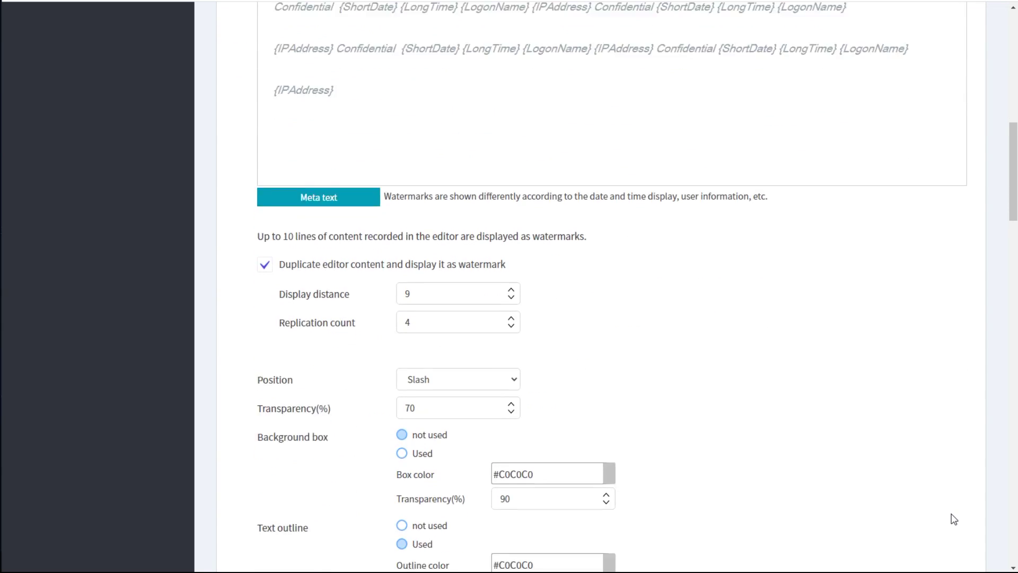
pyautogui.scroll(-3, 953, 519)
pyautogui.scroll(-5, 952, 519)
pyautogui.scroll(-4, 953, 518)
pyautogui.scroll(-1, 953, 518)
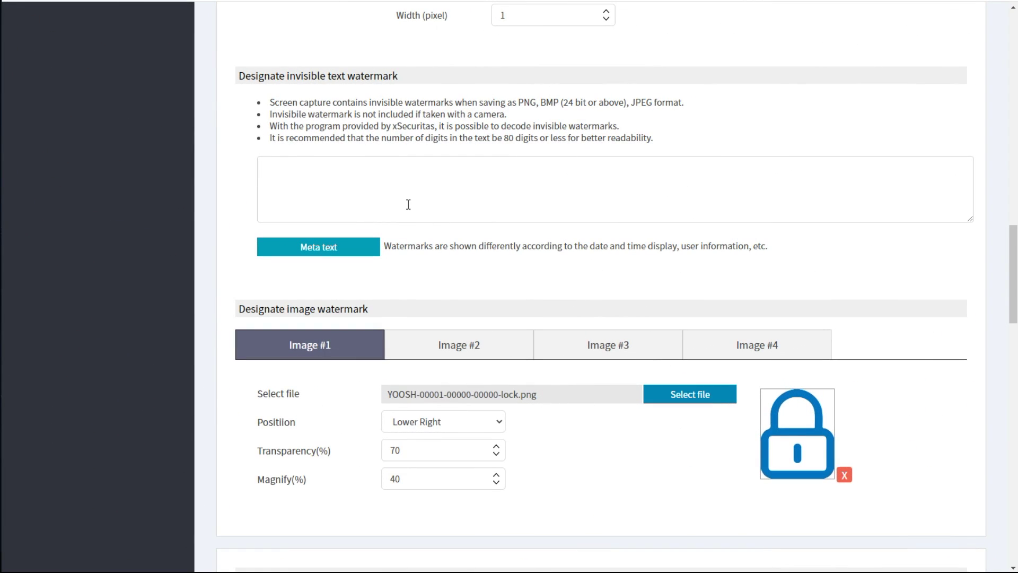
# Step: Enter invisible watermark text with {LogonName}, a date line and multilingual greetings, then save
pyautogui.click(408, 204)
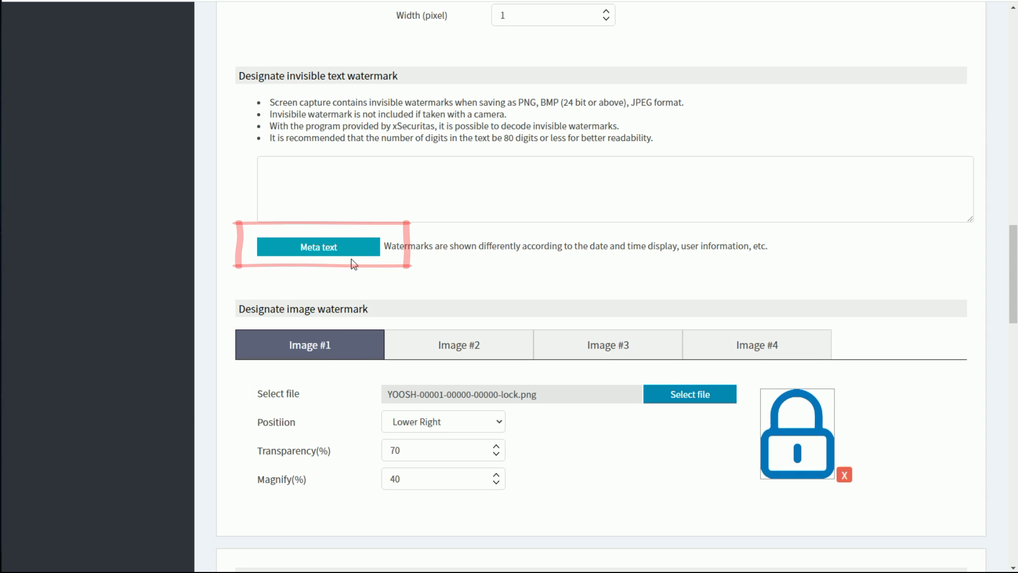
pyautogui.click(342, 248)
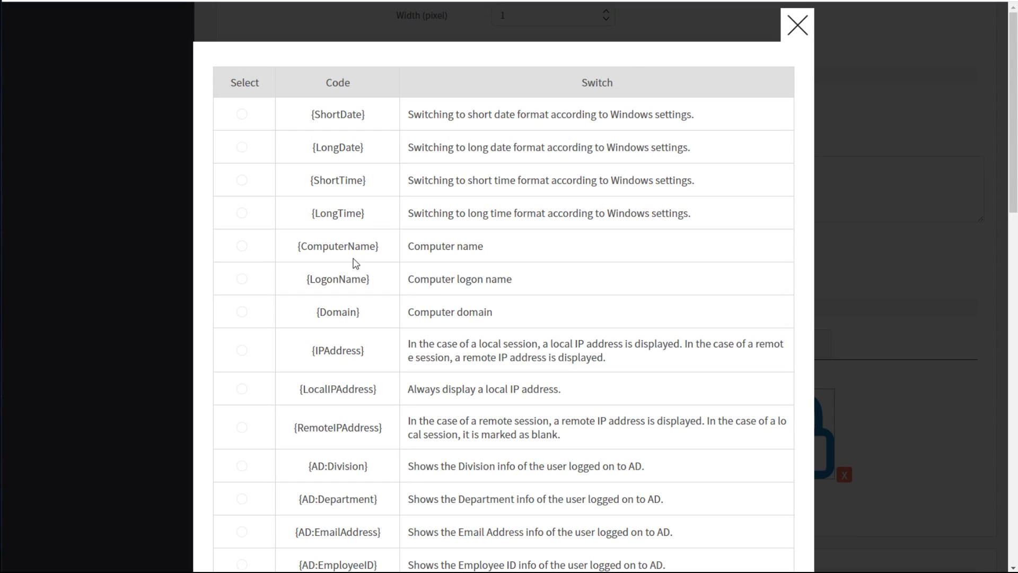
pyautogui.scroll(-3, 355, 263)
pyautogui.scroll(-3, 354, 264)
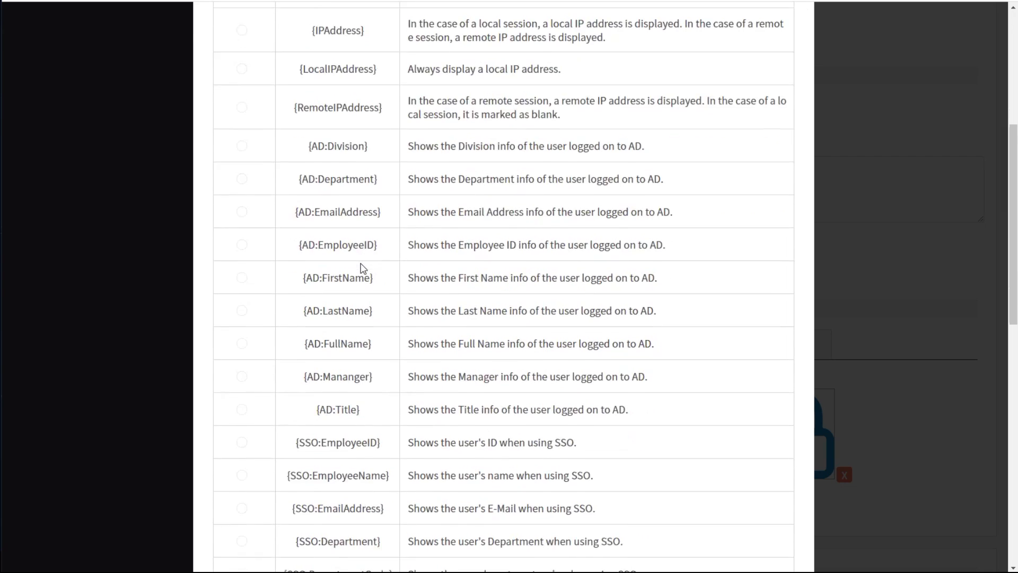
pyautogui.scroll(-3, 354, 263)
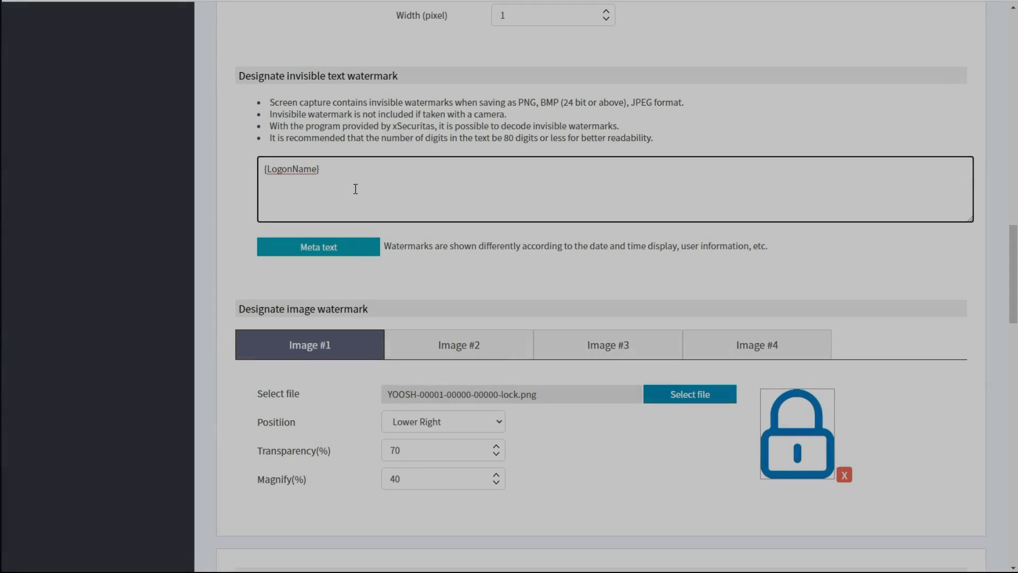
pyautogui.press('Return')
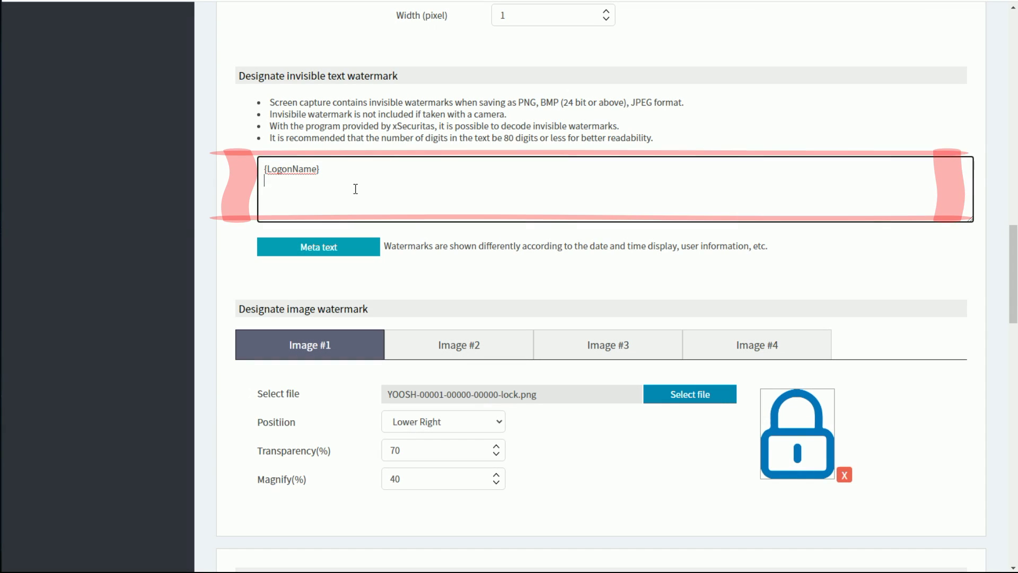
pyautogui.write('Date={ShortDate} {LongTime')
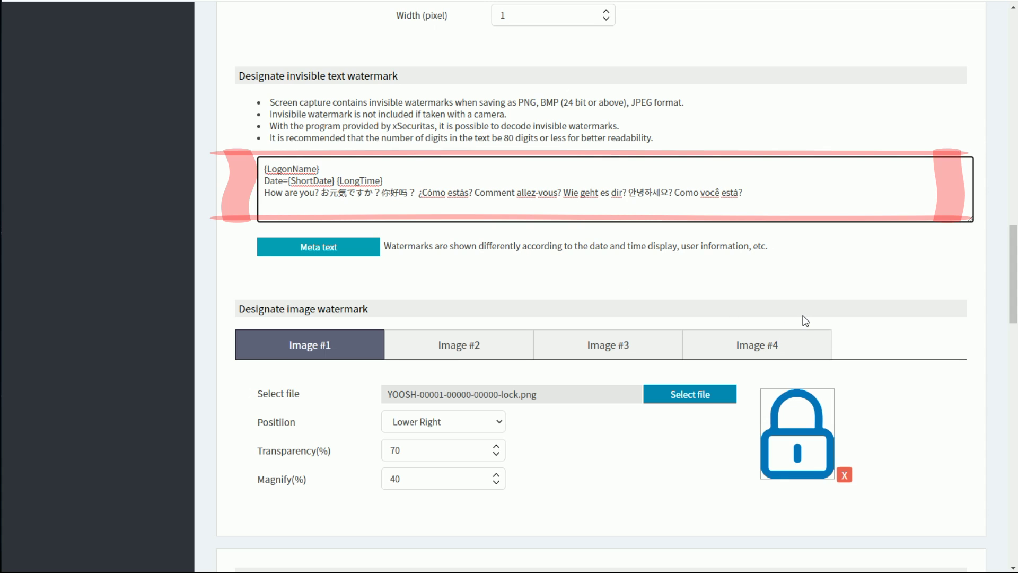
pyautogui.scroll(5, 805, 320)
pyautogui.scroll(3, 882, 267)
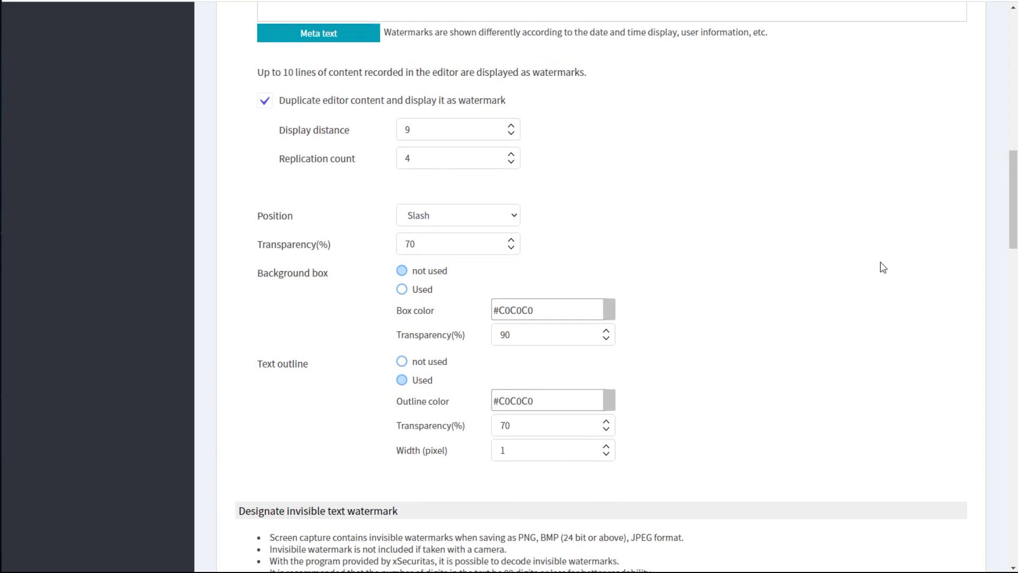
pyautogui.scroll(5, 882, 267)
pyautogui.scroll(5, 882, 267)
pyautogui.scroll(4, 882, 267)
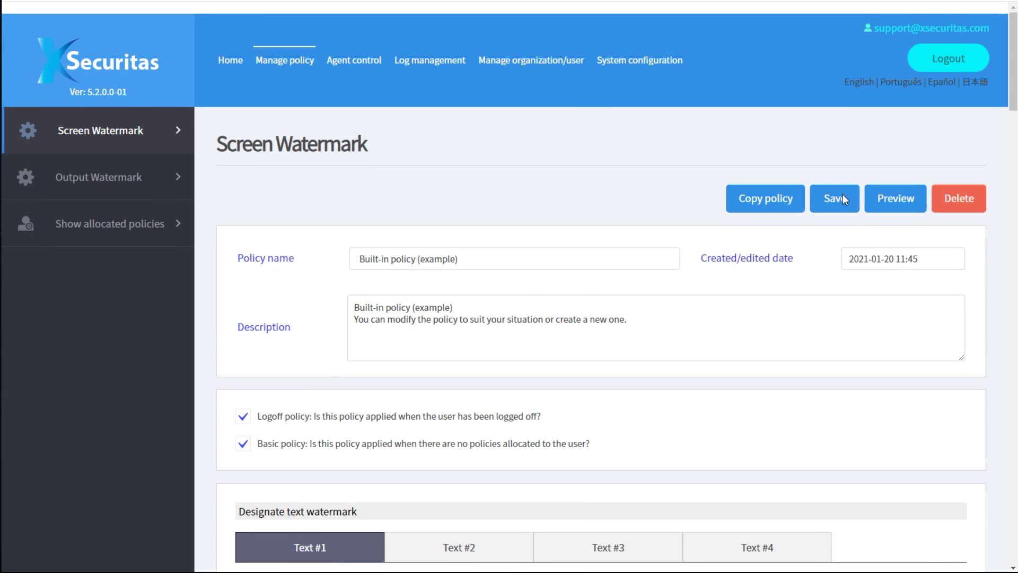
pyautogui.click(843, 198)
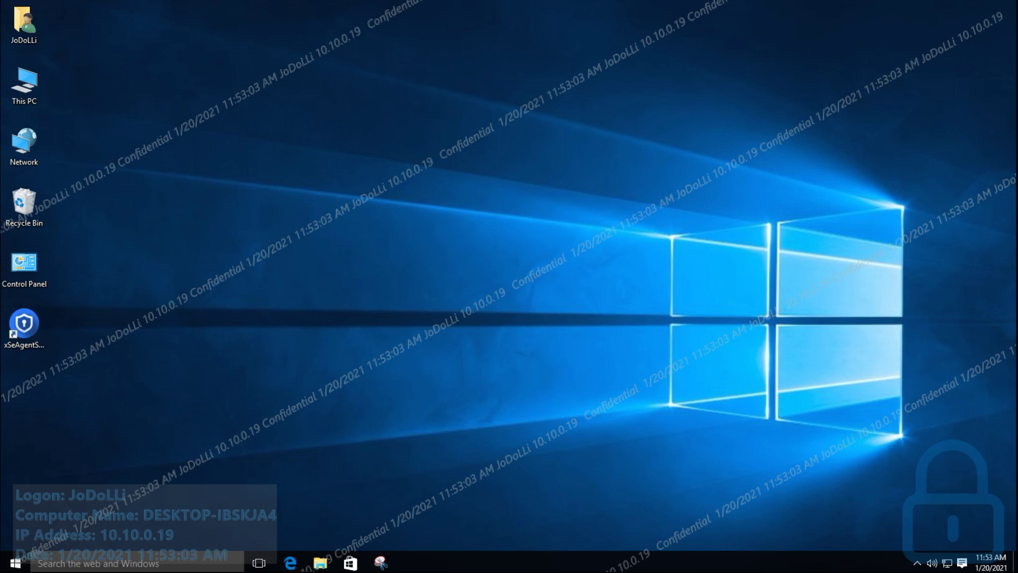
# Step: Open This PC, snip the area around its window, and start saving the capture
pyautogui.click(32, 88)
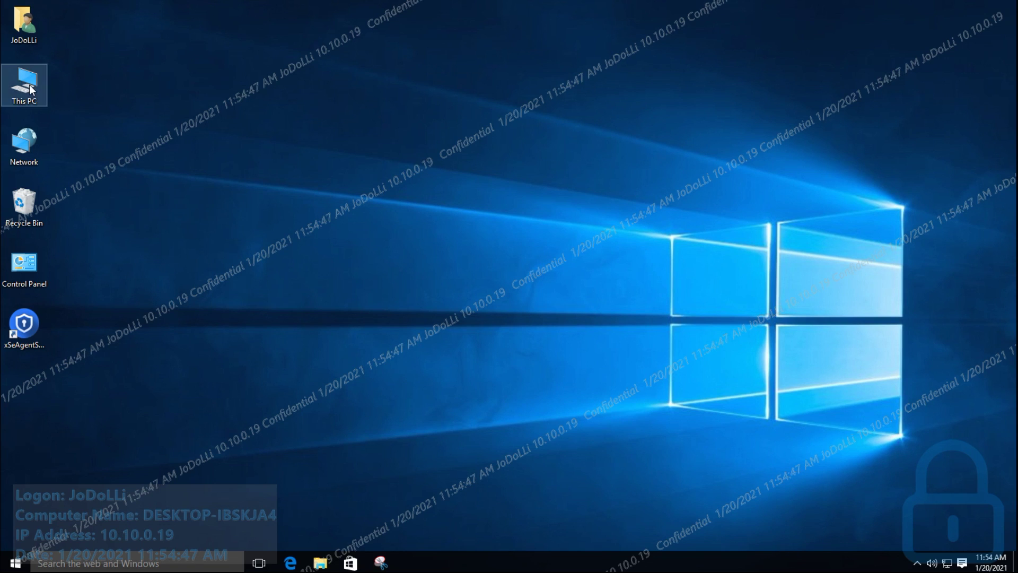
pyautogui.doubleClick(32, 89)
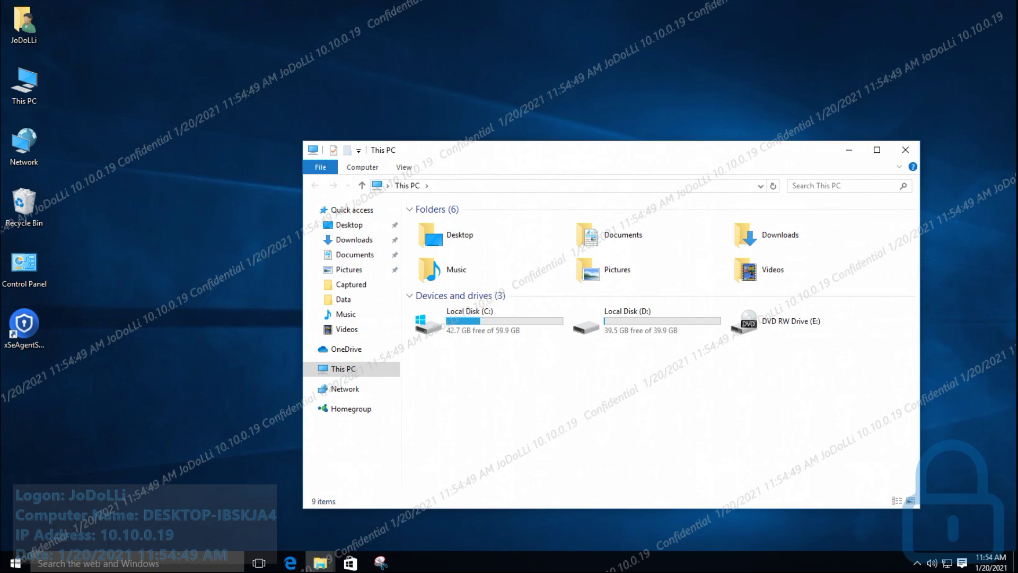
pyautogui.click(380, 564)
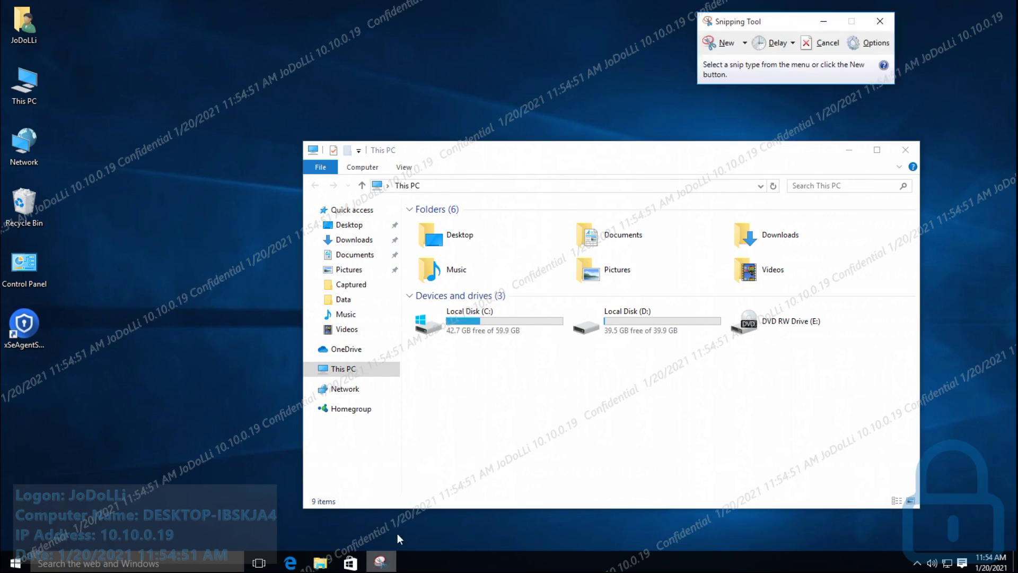
pyautogui.click(726, 42)
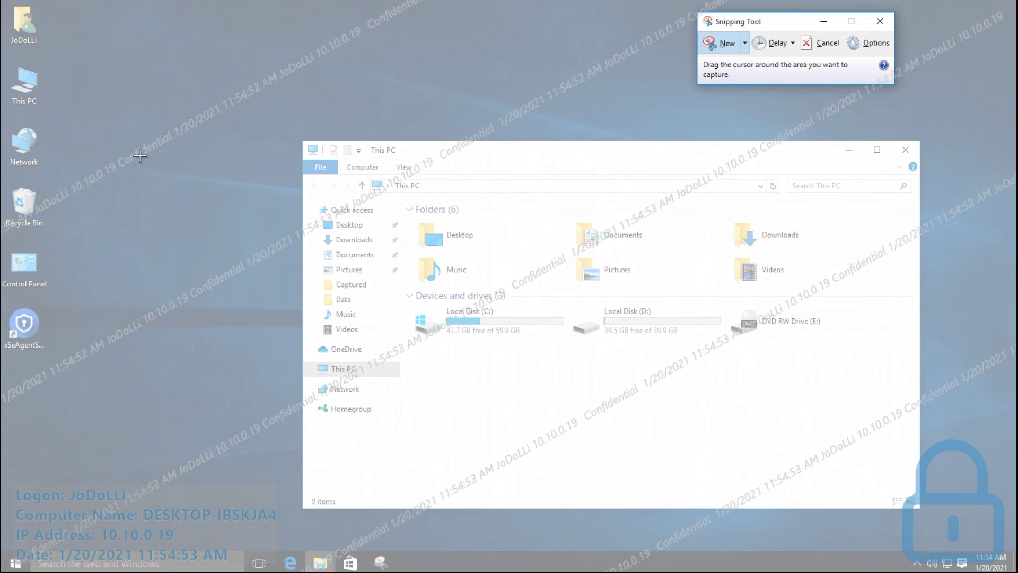
pyautogui.moveTo(86, 102); pyautogui.dragTo(950, 530)
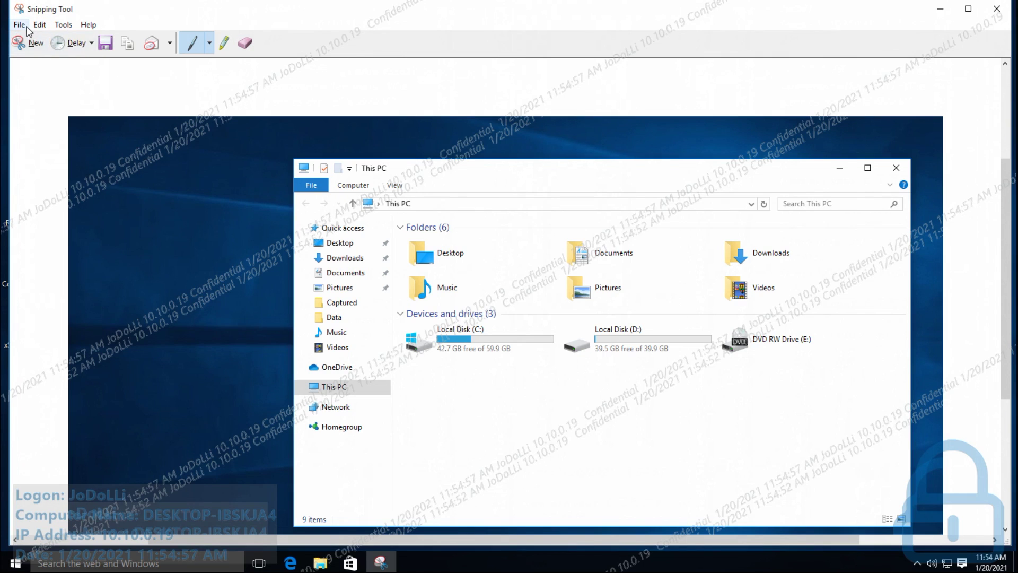
pyautogui.click(21, 25)
pyautogui.click(45, 57)
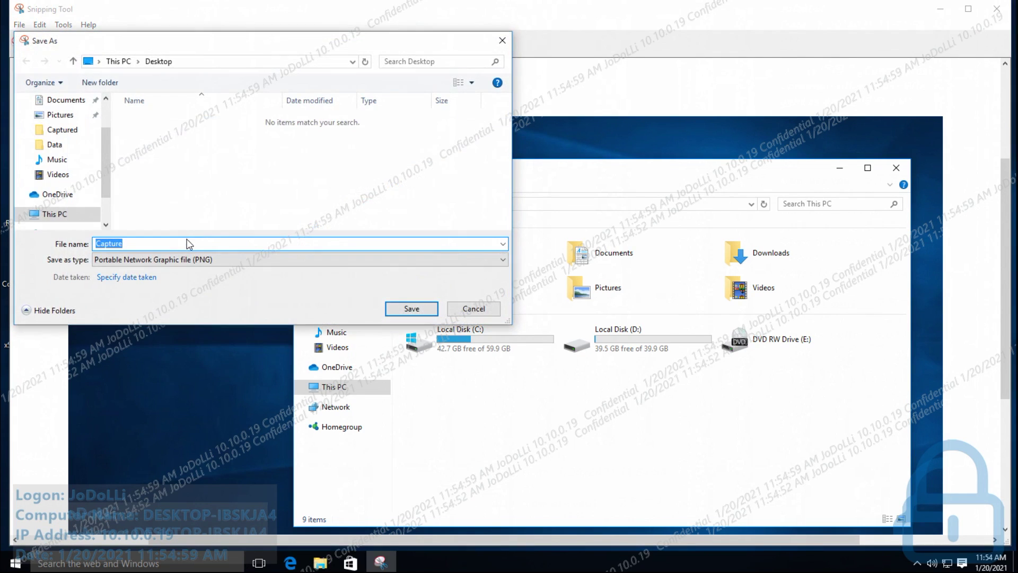
pyautogui.write('PO')
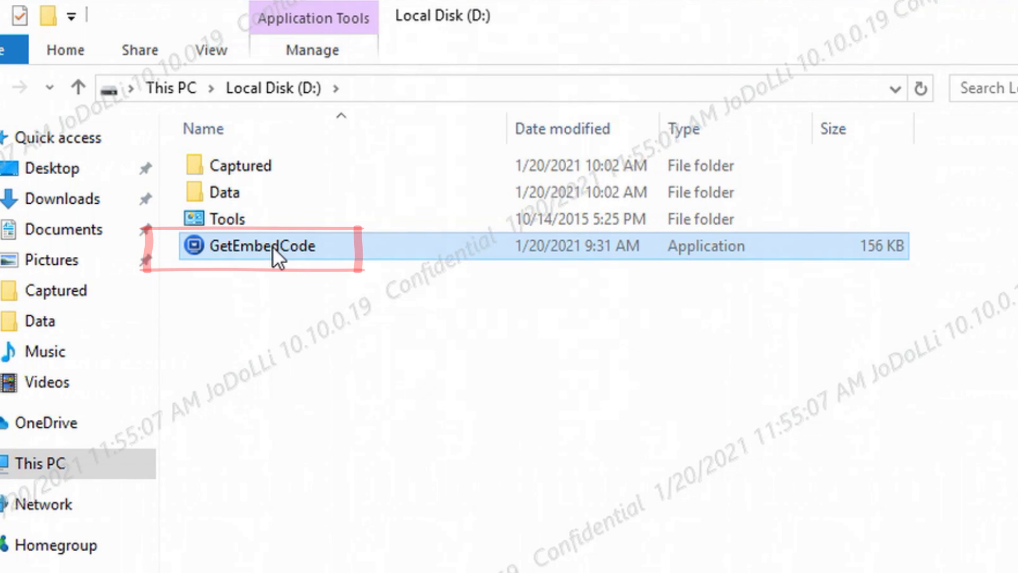
# Step: Launch GetEmbedCode from drive D: and submit the policy server logon details
pyautogui.doubleClick(284, 247)
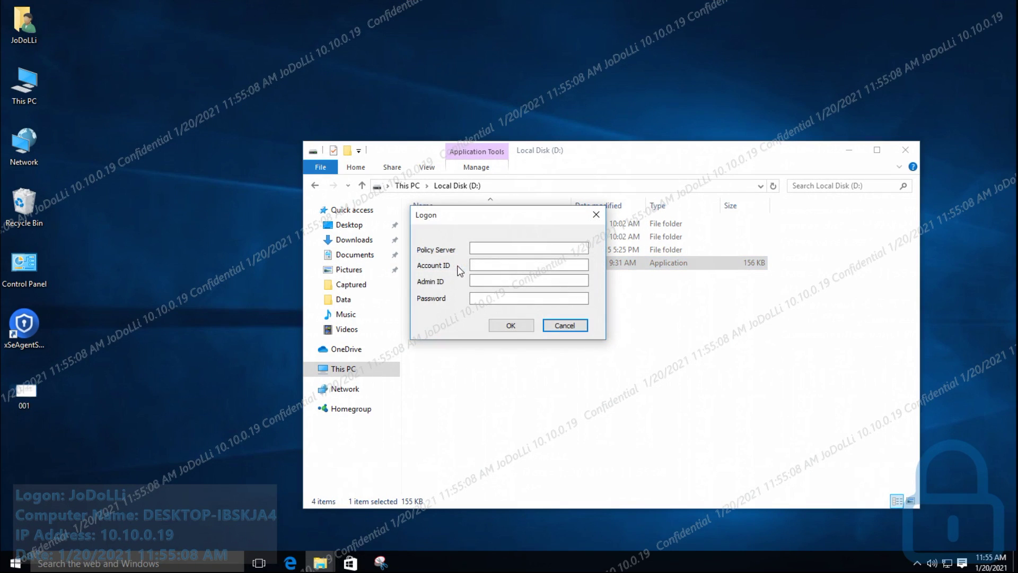
pyautogui.click(499, 250)
pyautogui.write('h')
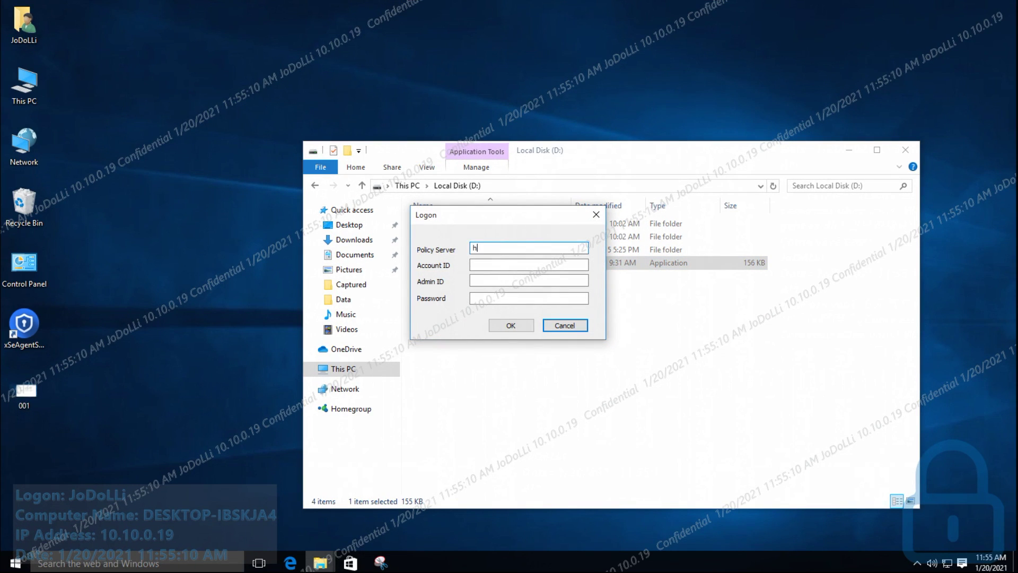
pyautogui.write('ttps://')
pyautogui.write('ent.xSecuritas.com')
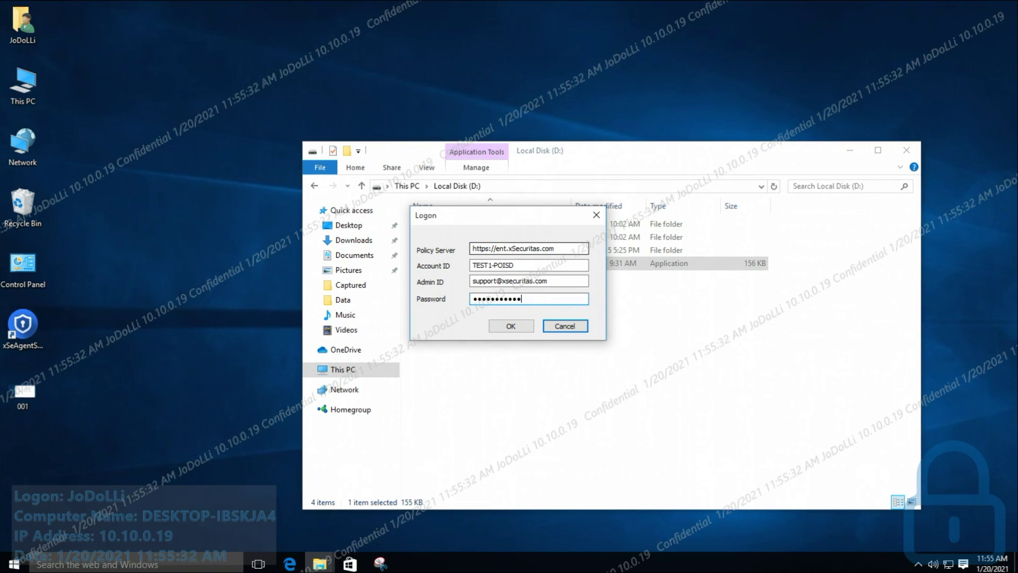
pyautogui.click(510, 327)
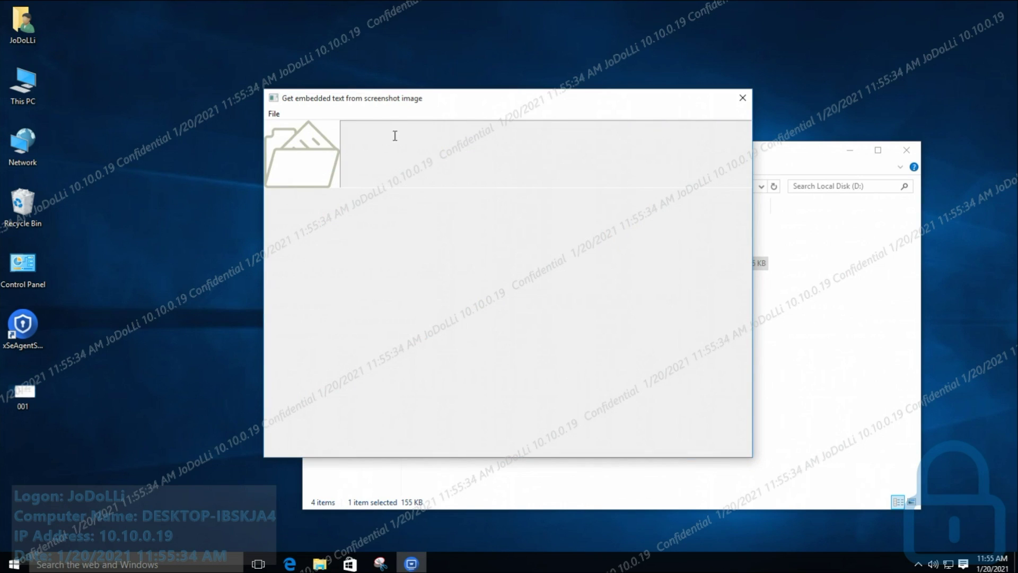
# Step: Drag the 001 screenshot into GetEmbedCode to reveal its hidden watermark text
pyautogui.moveTo(390, 104); pyautogui.dragTo(394, 104)
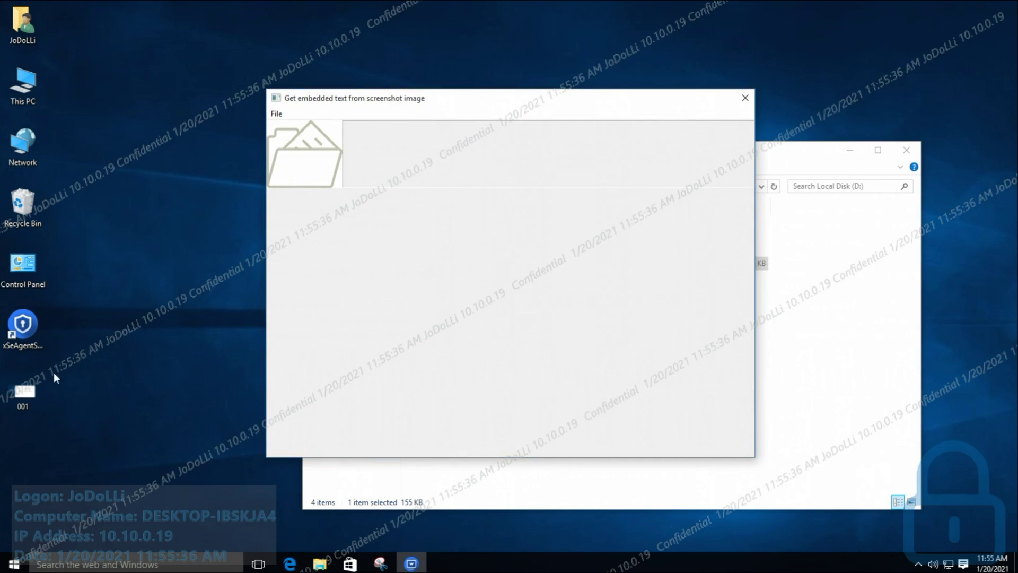
pyautogui.moveTo(25, 393); pyautogui.dragTo(306, 163)
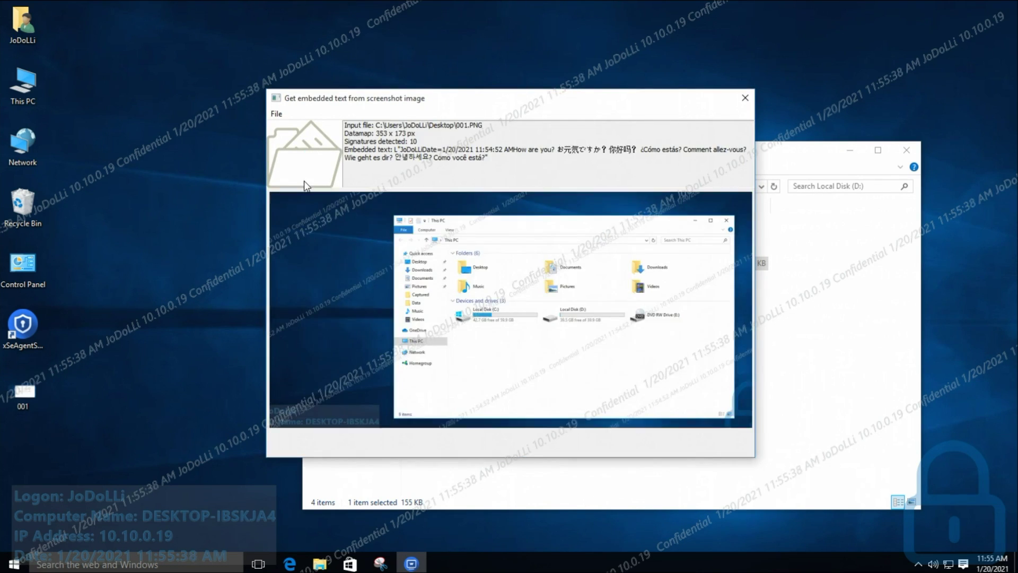